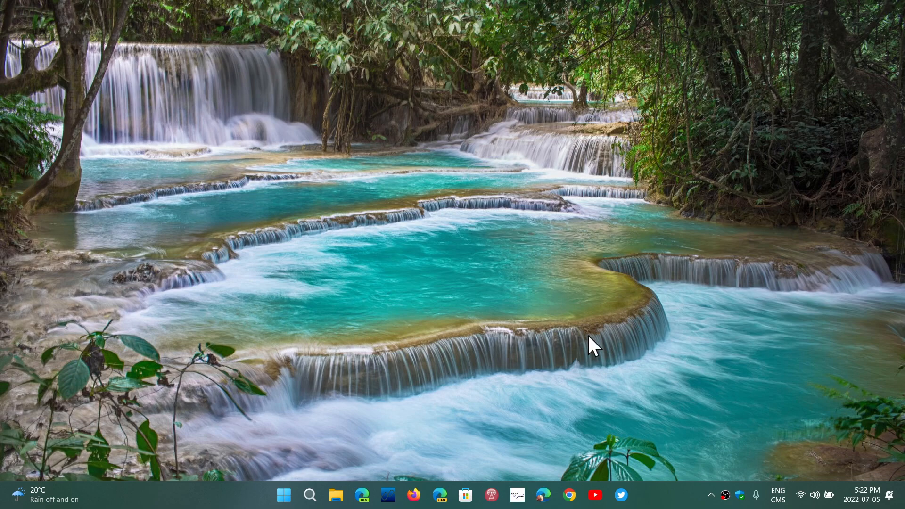
- Launch Chrome from the taskbar and bring up the three-dot menu to reach Settings
{"action": "left_click", "coordinate": [570, 494]}
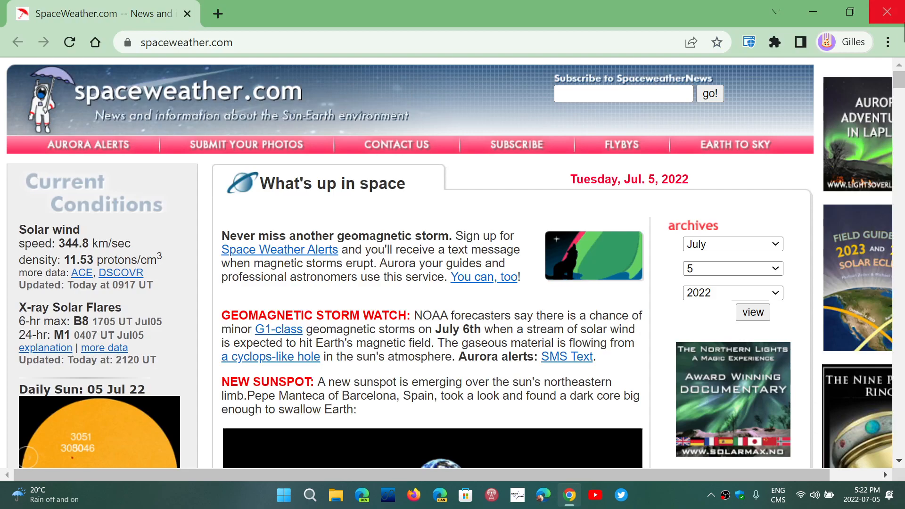
{"action": "left_click", "coordinate": [888, 43]}
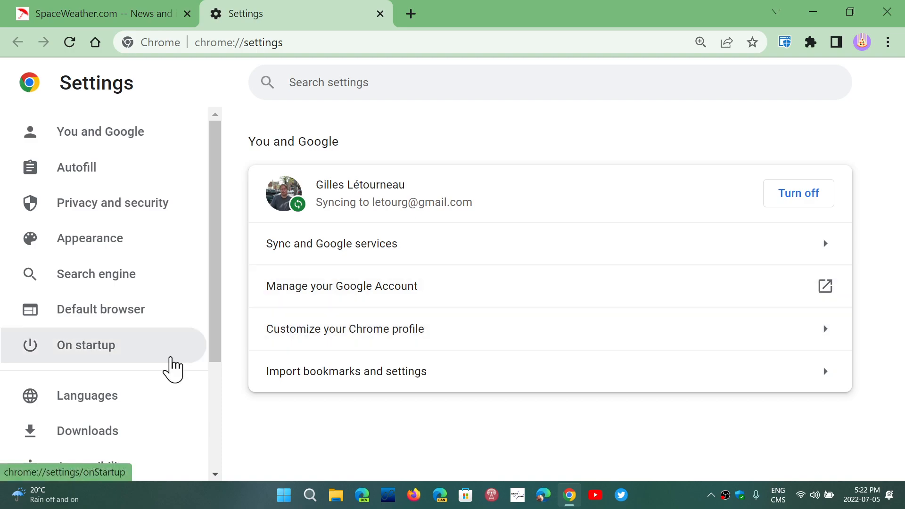
{"action": "scroll", "coordinate": [168, 368], "scroll_direction": "down", "scroll_amount": 2}
- In System settings, switch off continuing to run background apps after Chrome closes
{"action": "left_click", "coordinate": [104, 400]}
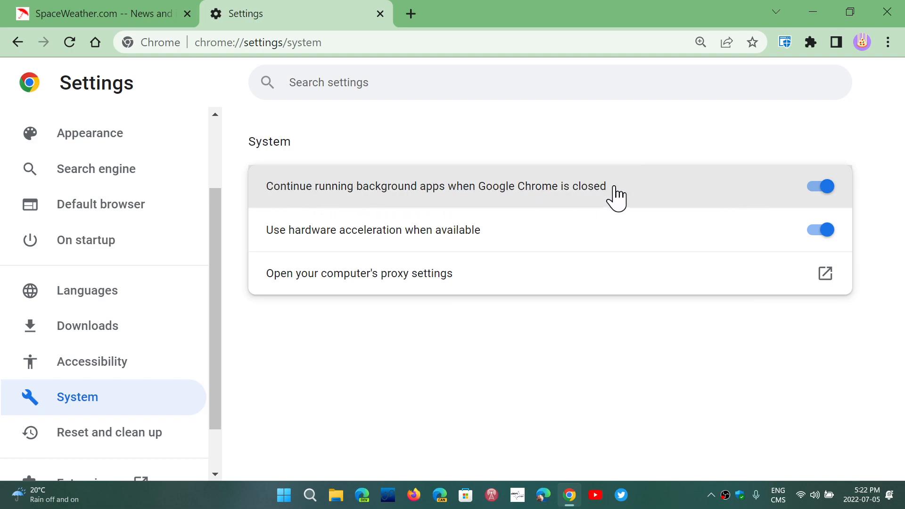
{"action": "left_click", "coordinate": [684, 189]}
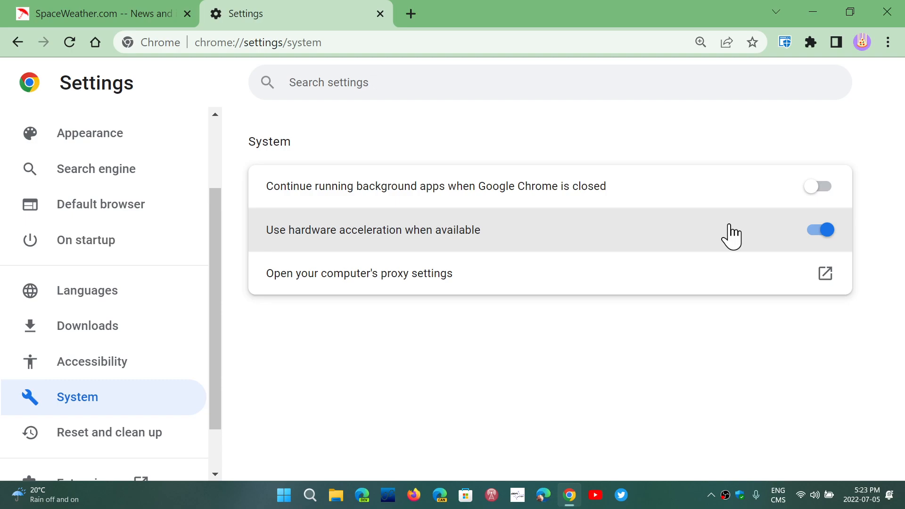
- Relaunch Chrome to apply the change, then switch hardware acceleration back on
{"action": "left_click", "coordinate": [731, 226]}
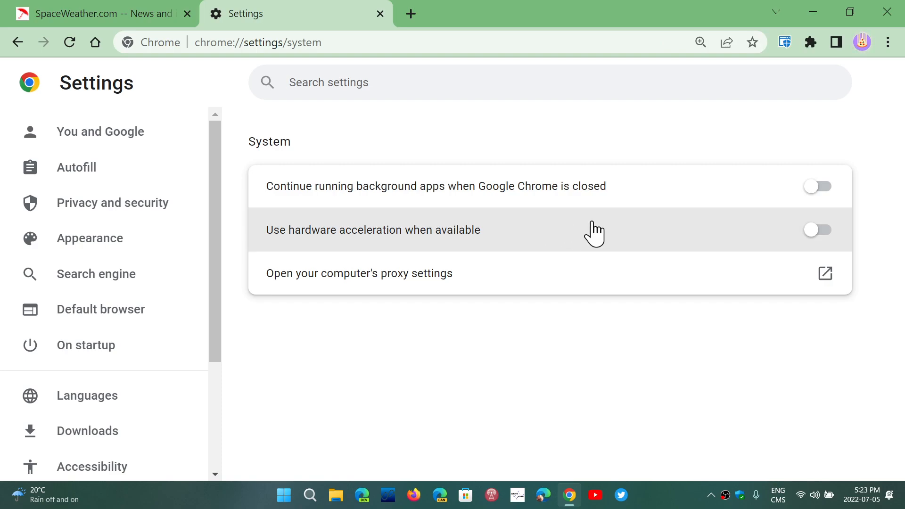
{"action": "left_click", "coordinate": [625, 240]}
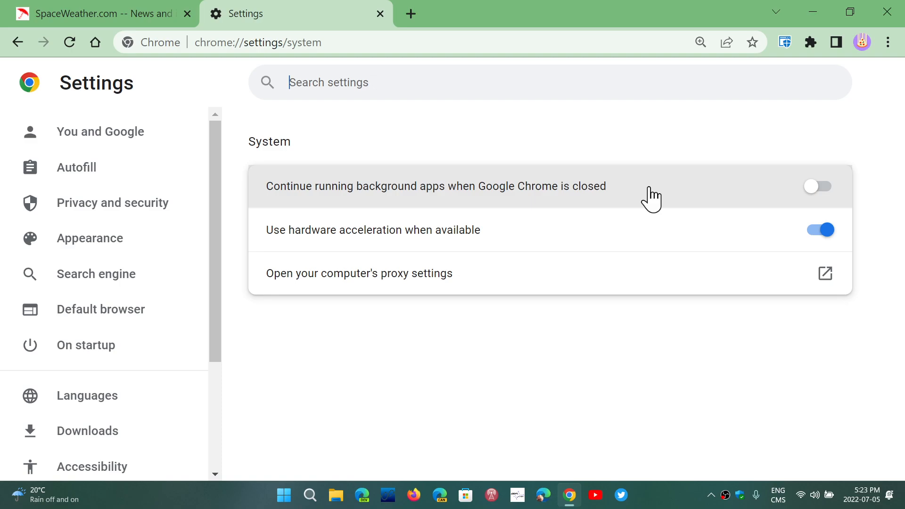
- Close the Chrome window, leaving background apps off and hardware acceleration on
{"action": "left_click", "coordinate": [890, 14]}
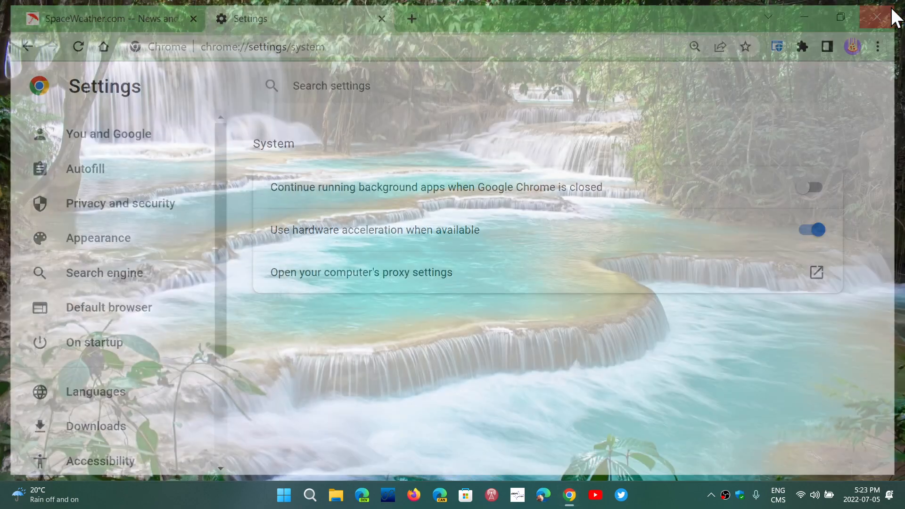